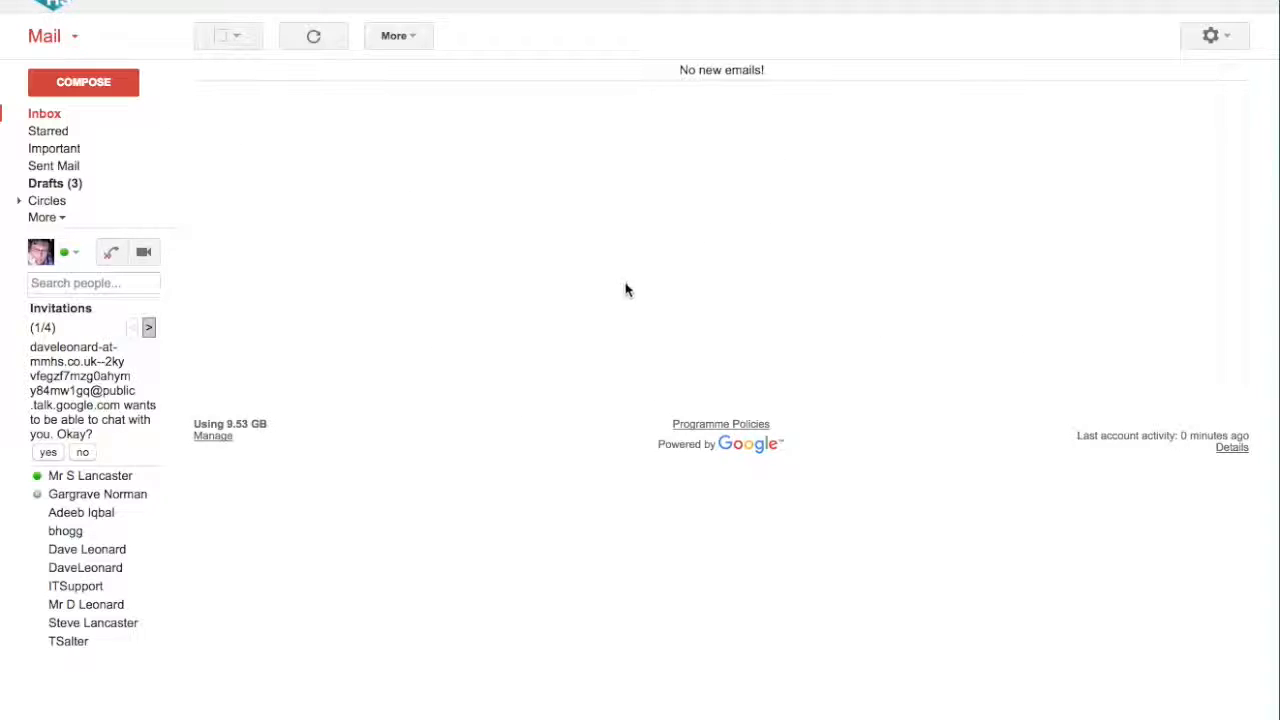
Start a new email message.
left_click(89, 84)
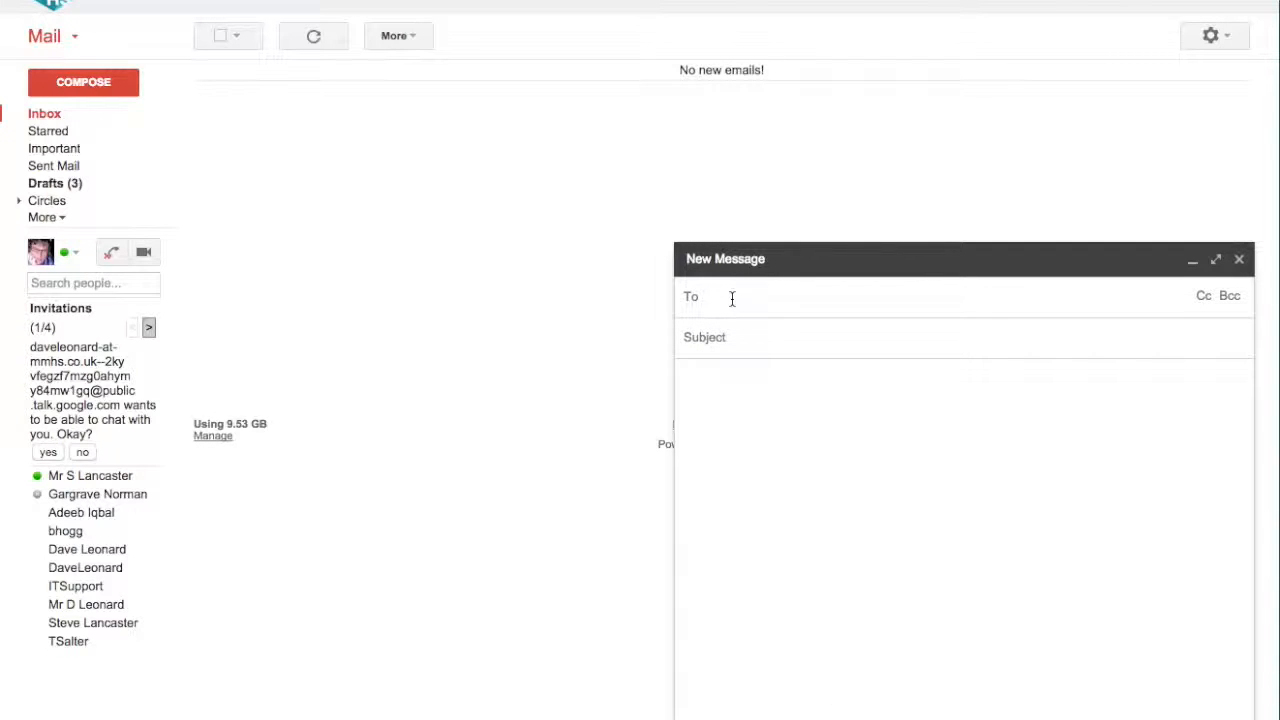
Look up recipient suggestions for the entries "15", "sa" and "l", clearing each entry from the recipient line.
type("15")
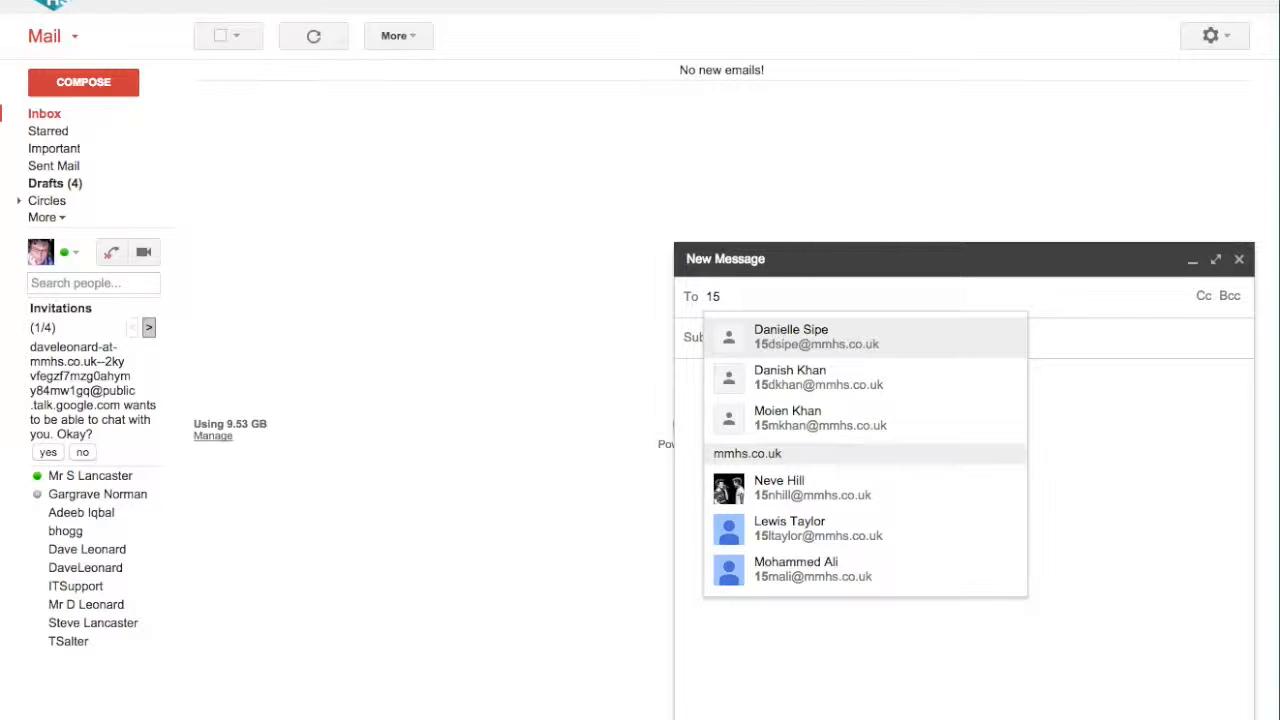
key("BackSpace")
key("BackSpace")
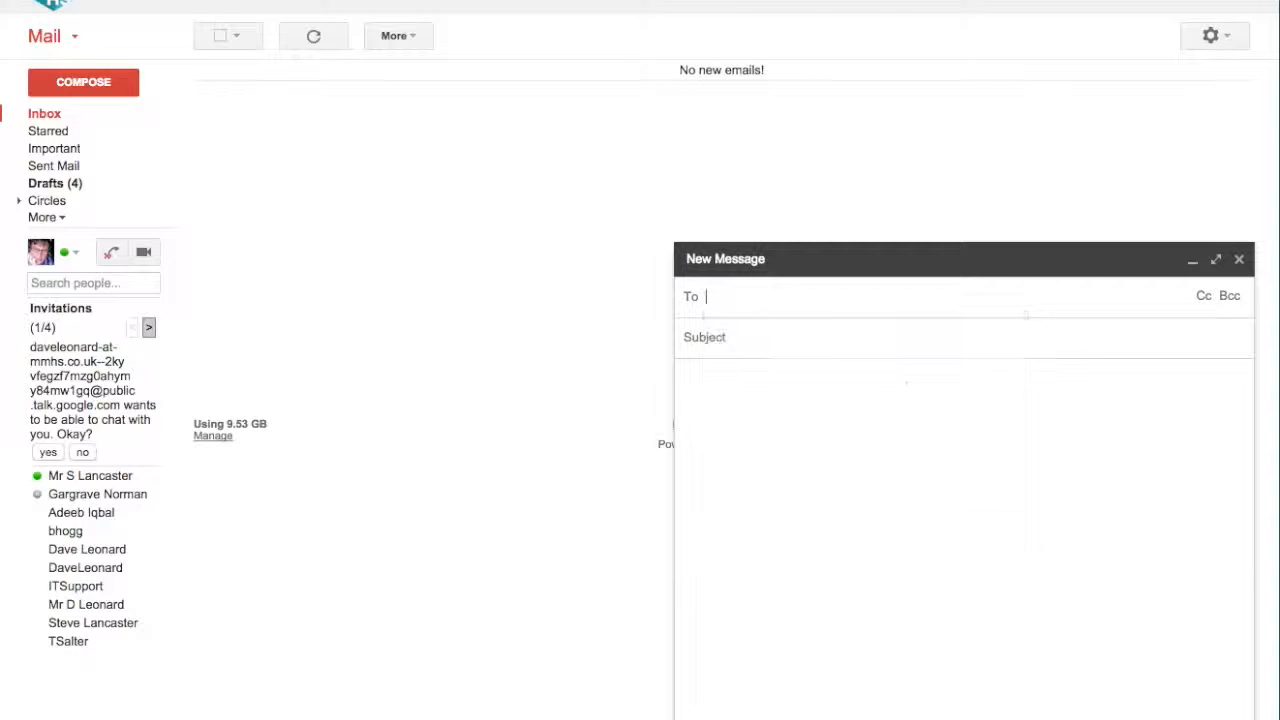
type("sa")
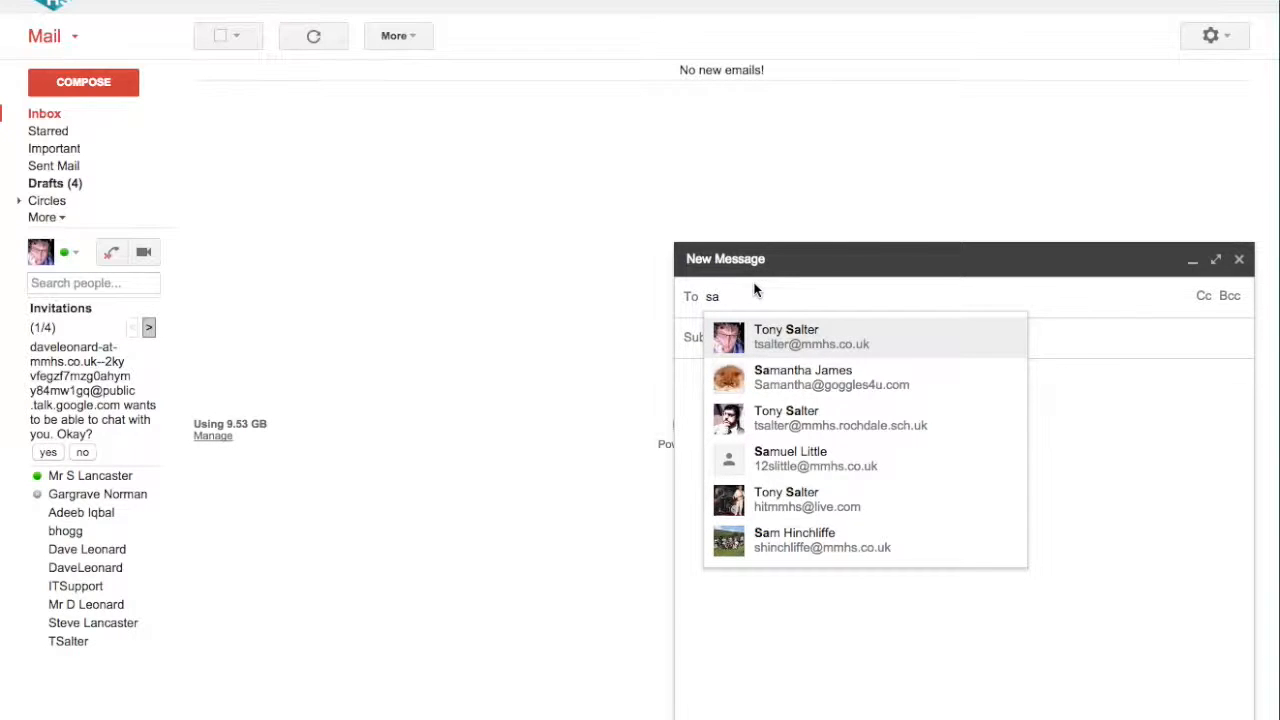
key("BackSpace")
key("BackSpace")
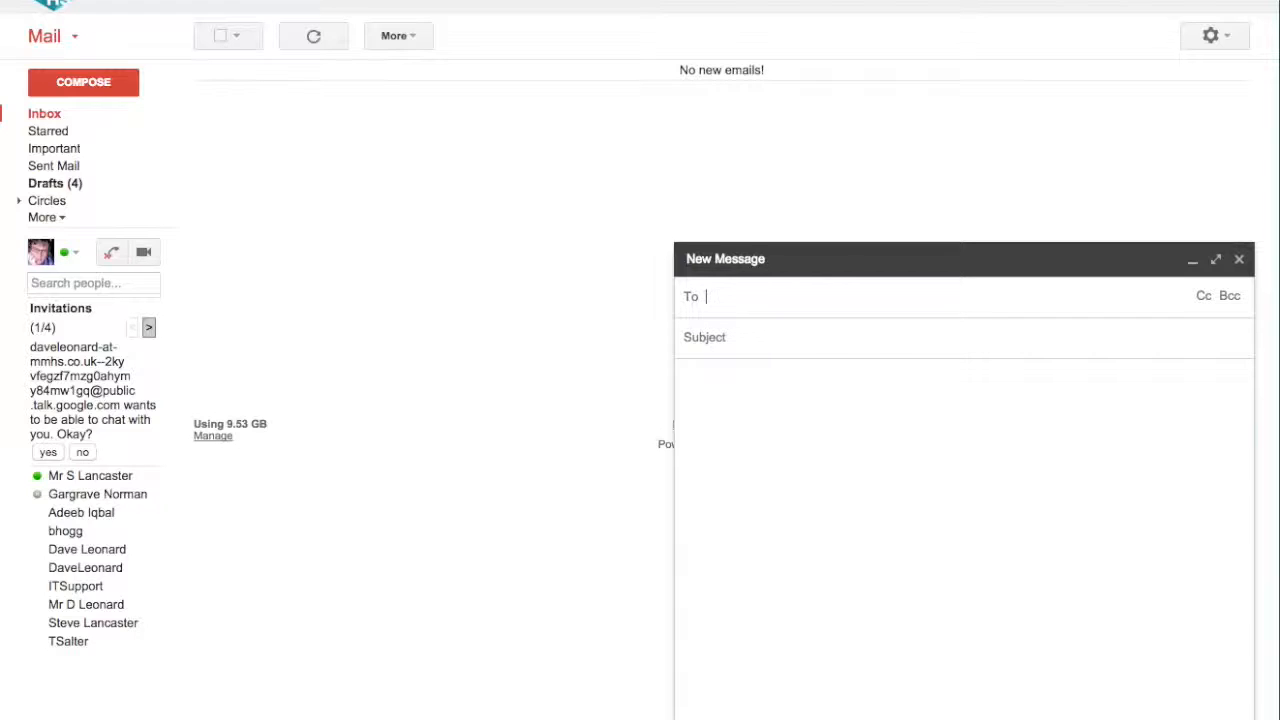
type("l")
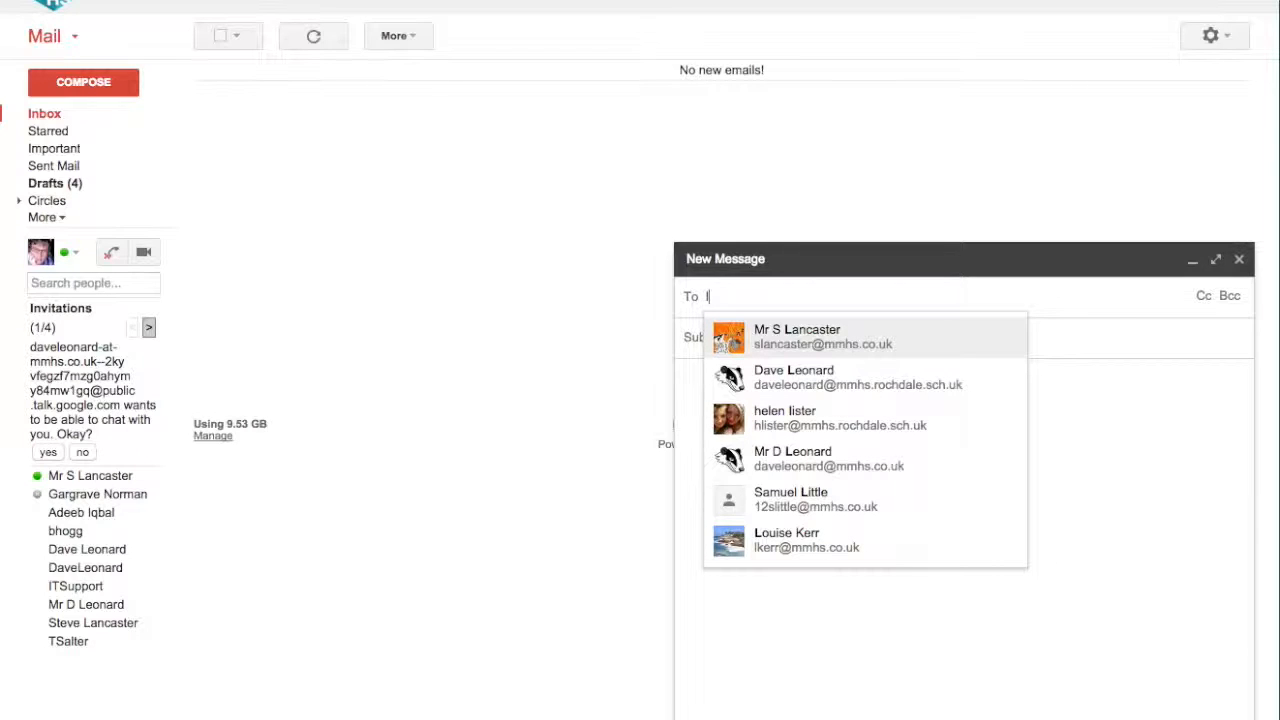
key("BackSpace")
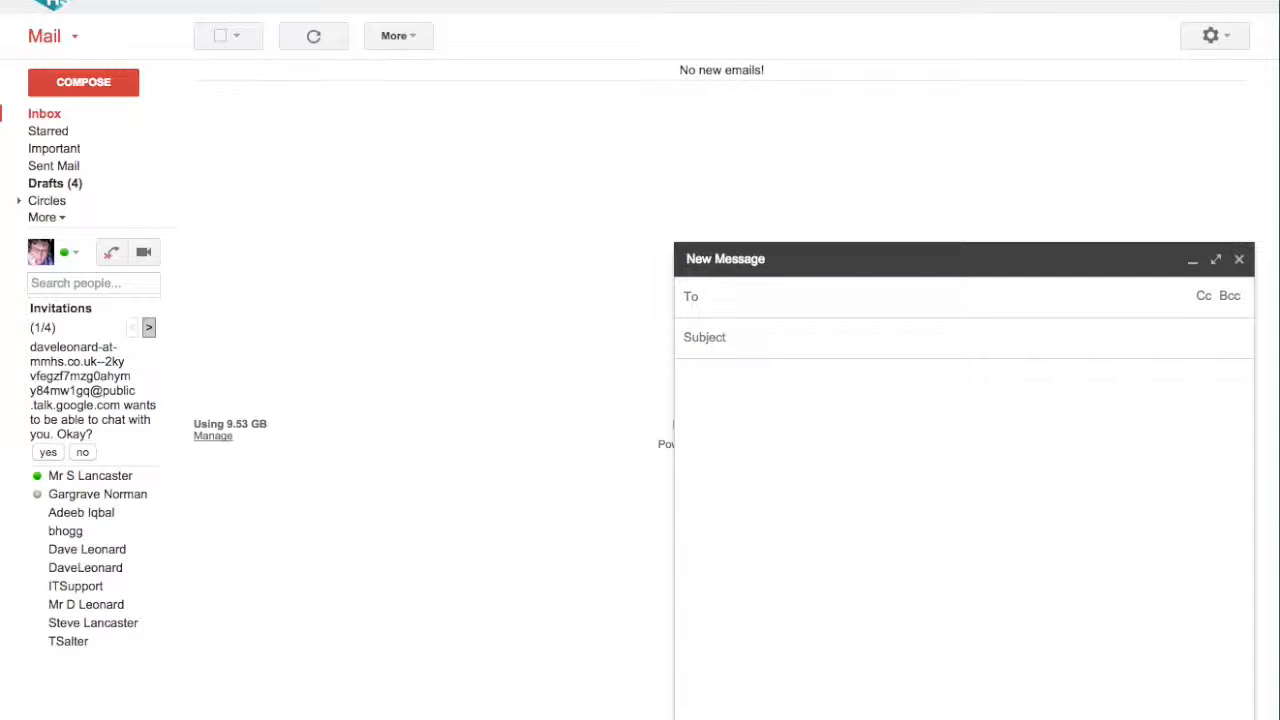
Address the email to the intended contact's mmhs.co.uk account and set the subject to "Test".
type("tsa")
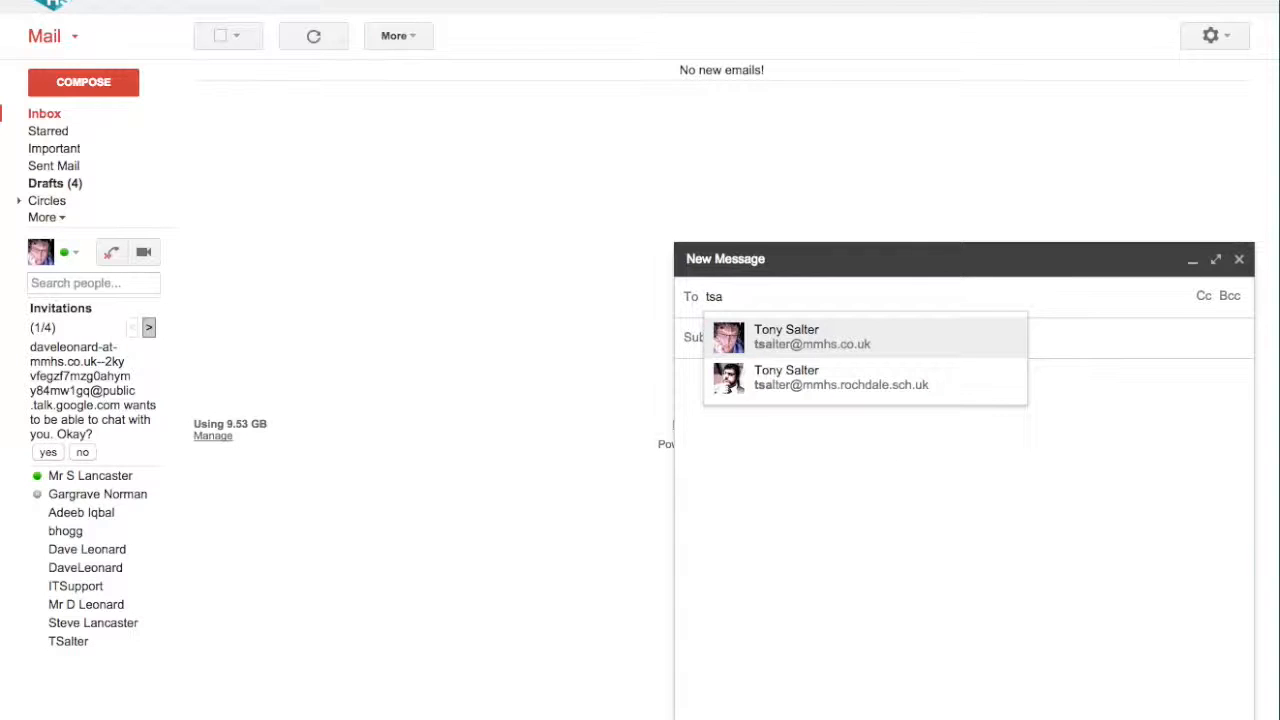
key("Return")
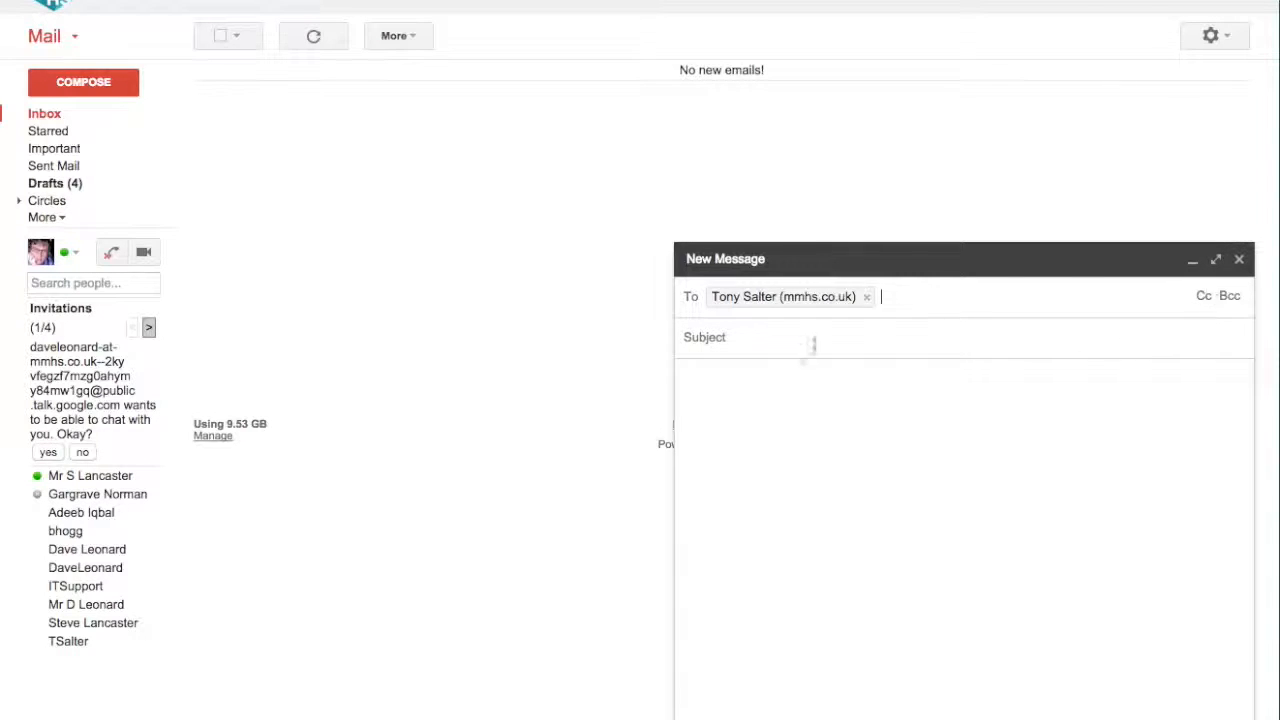
left_click(782, 341)
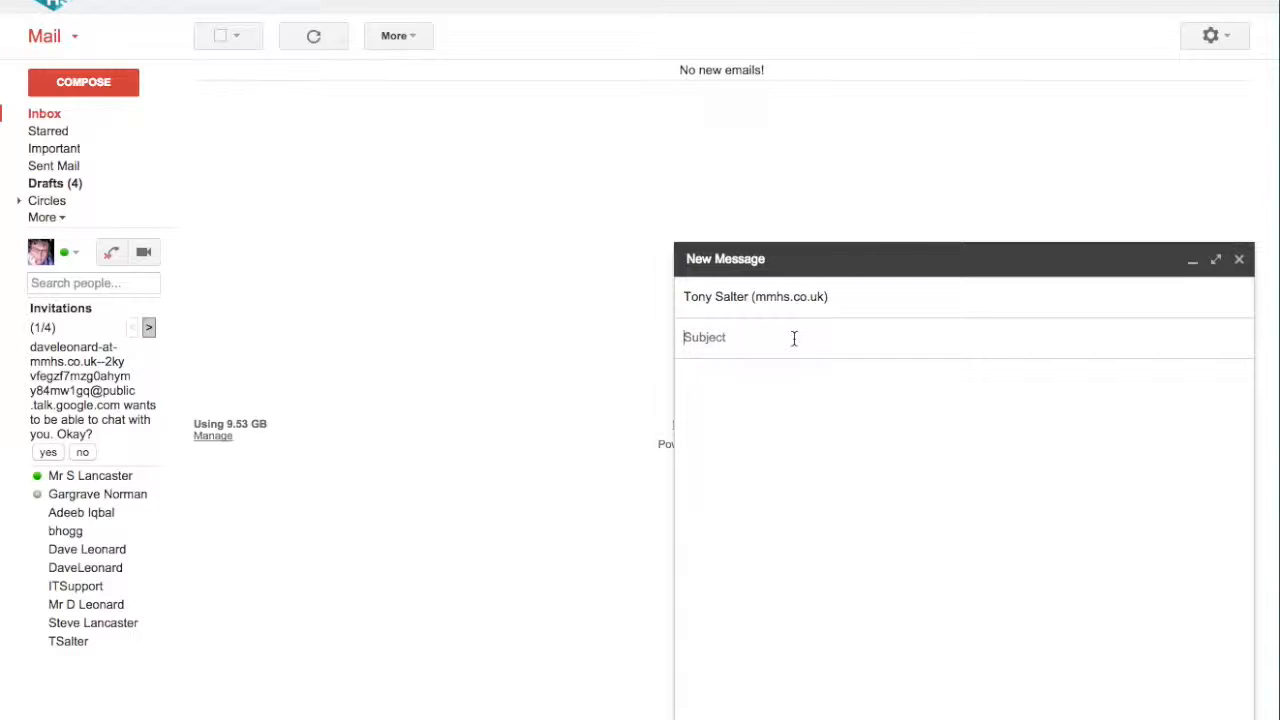
type("Test")
Write the message body with the greeting "Hello" and the line "This is a test email to make sure that I can do this.".
left_click(723, 378)
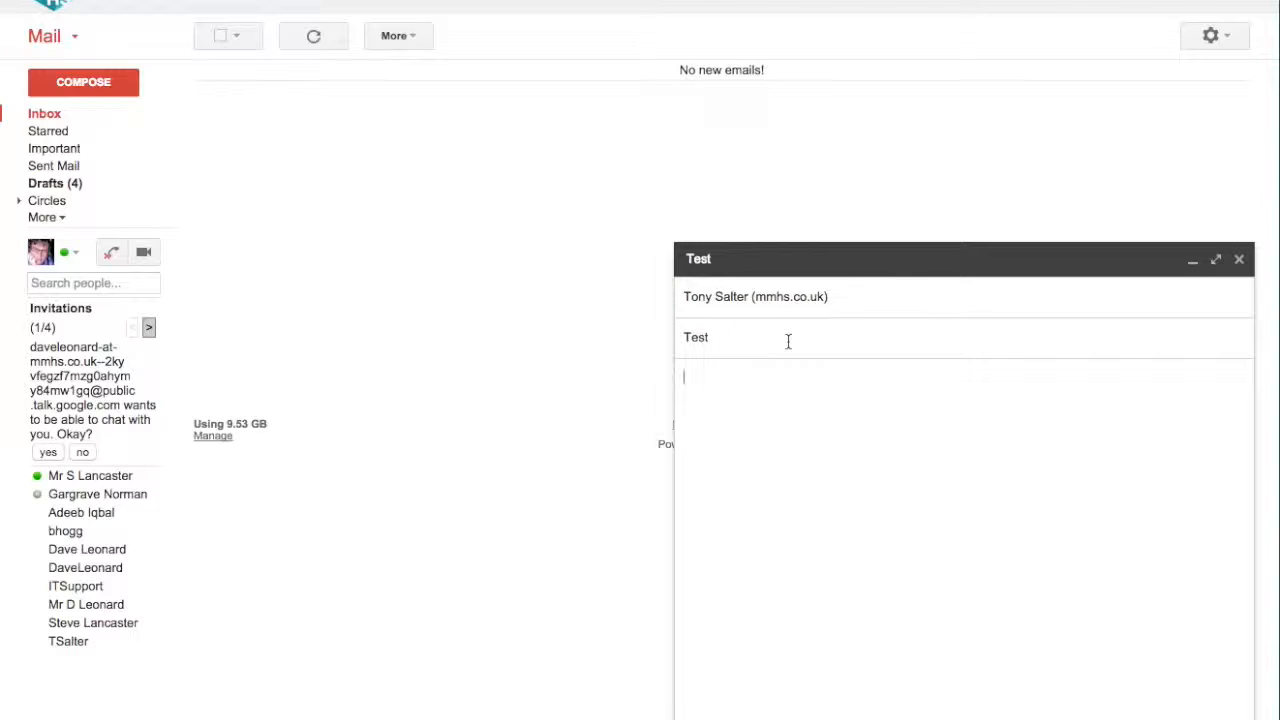
type("Hello")
key("Return")
type("This is a test email")
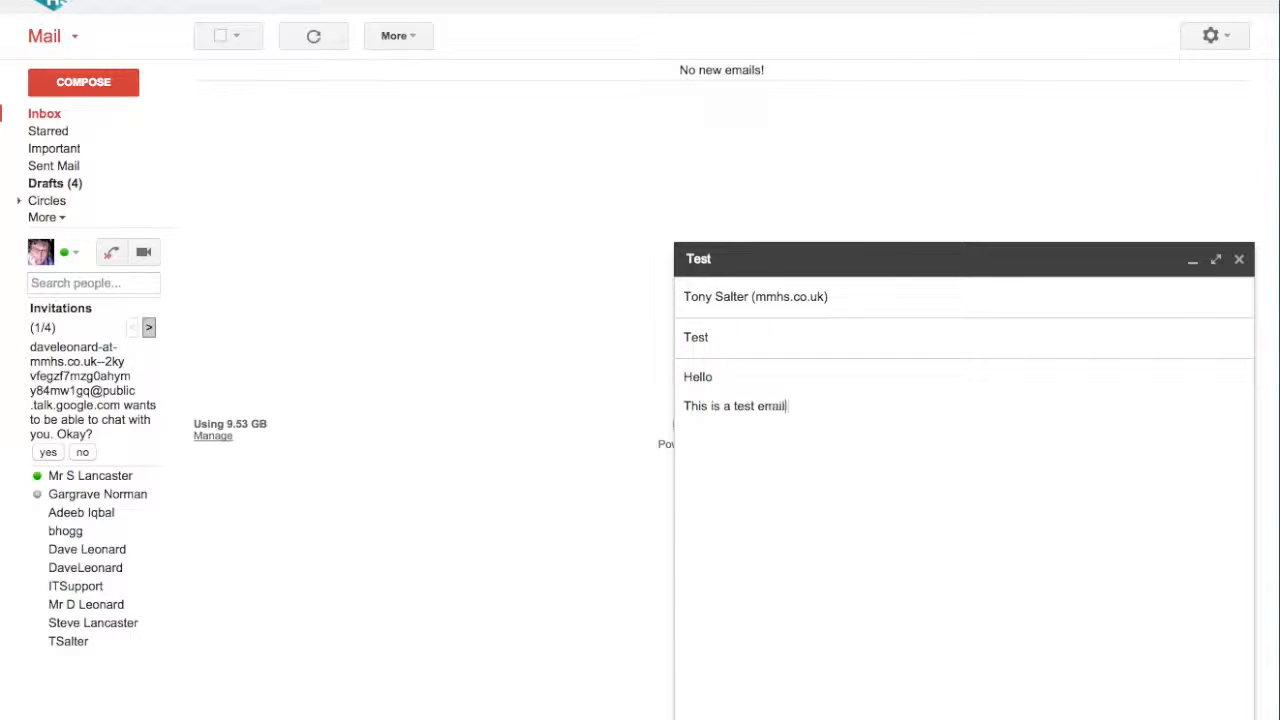
type(" to make sure that I ")
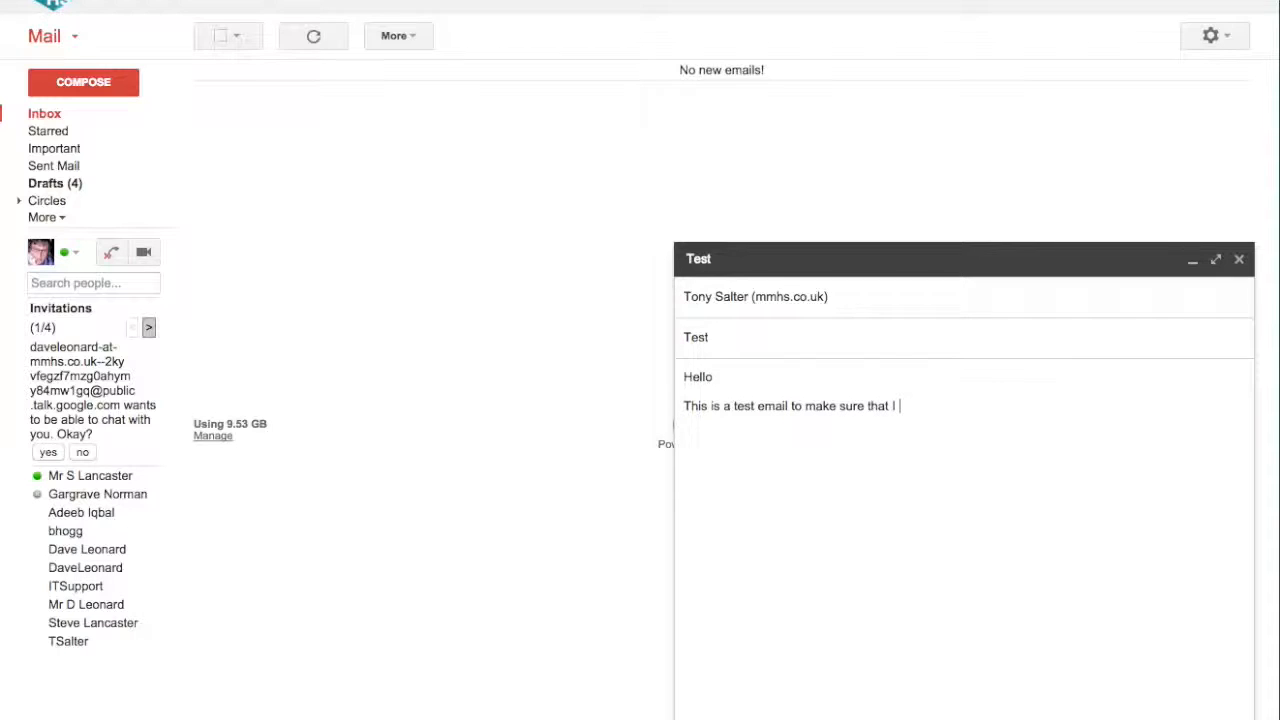
type("can do this.")
Close the message with "Many thanks", "Regards" and the sender's full name, each on its own line.
key("Return")
key("Return")
type("Many thanks")
key("Return")
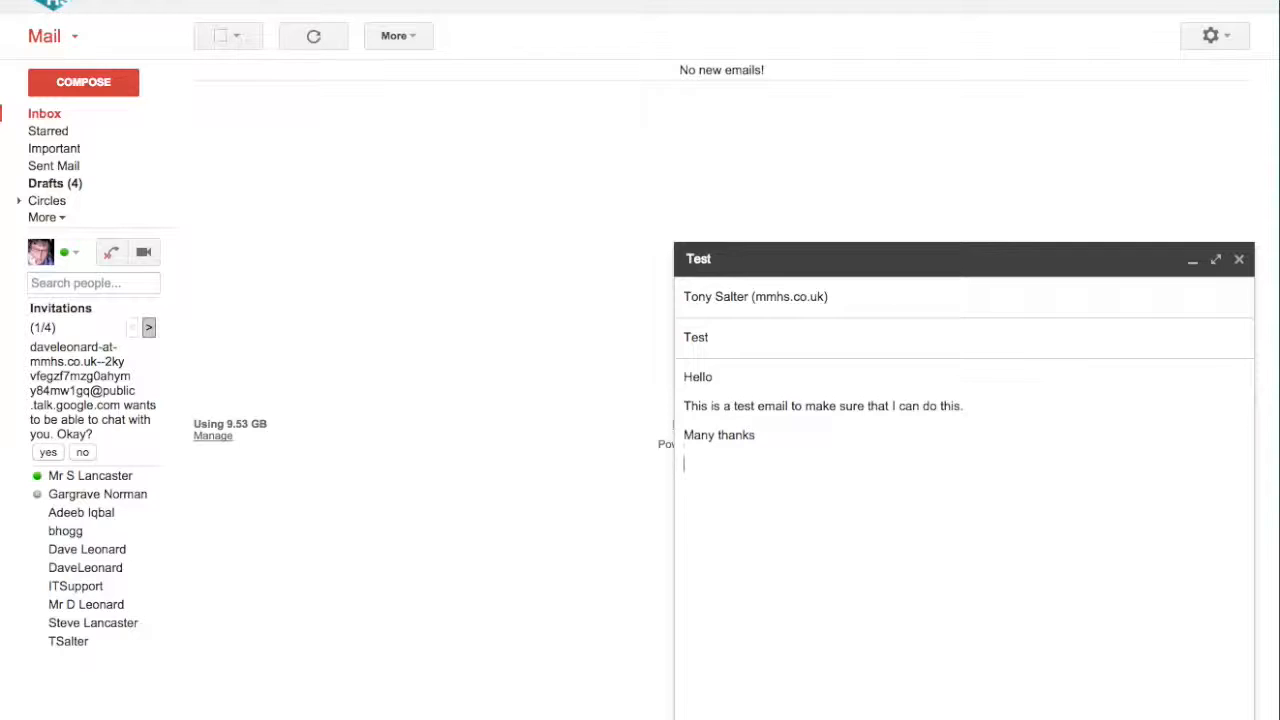
type("Regards")
key("Return")
type("Tony Salter")
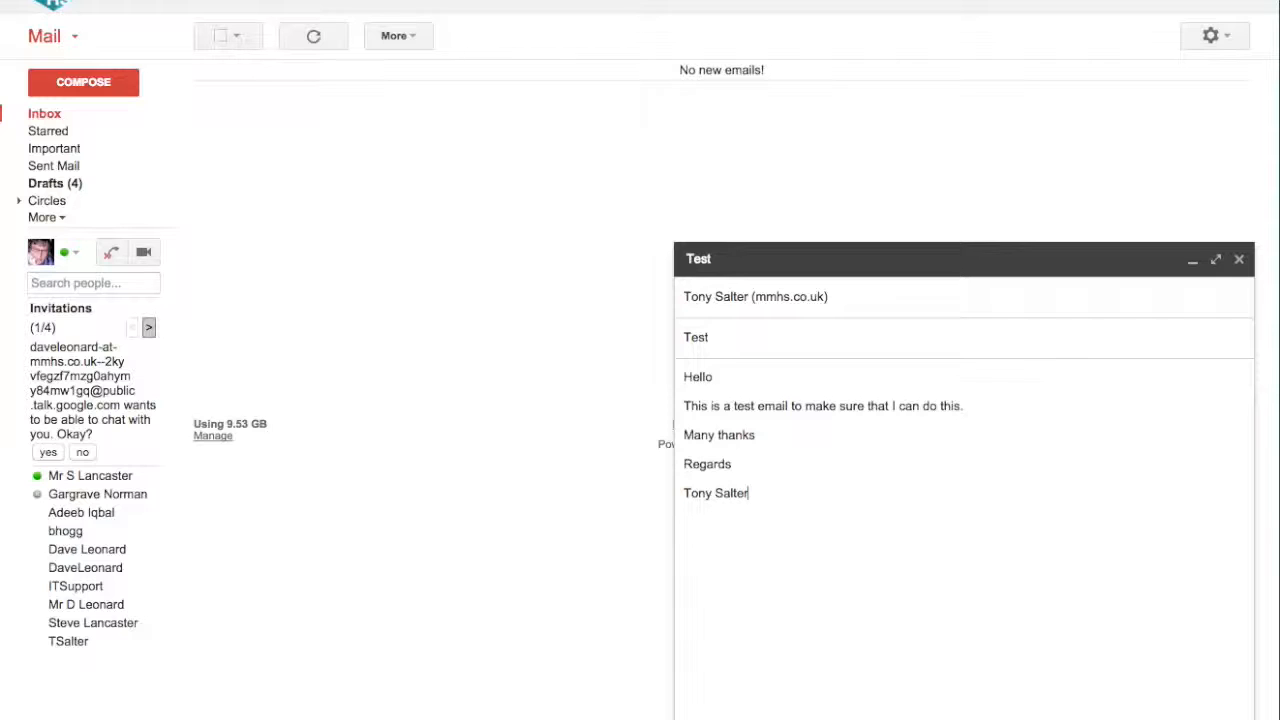
Make the sender's name at the end of the message bold.
left_click_drag(752, 495, 680, 494)
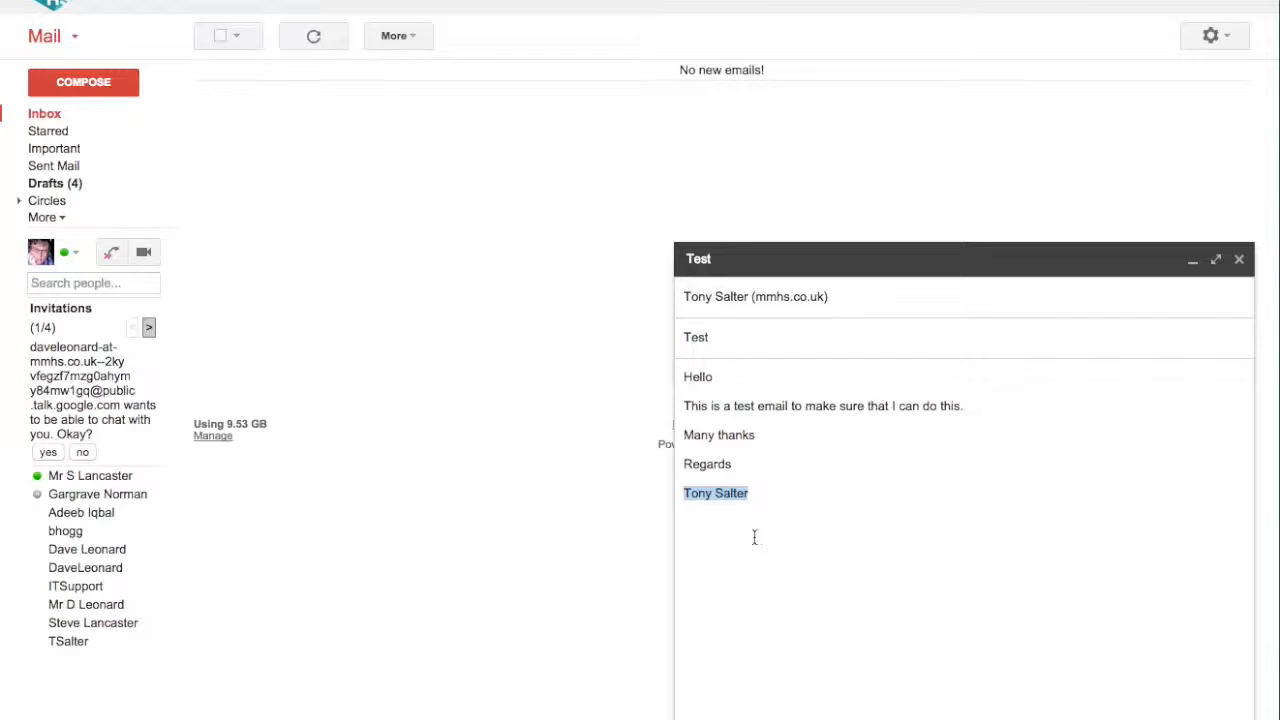
left_click(822, 529)
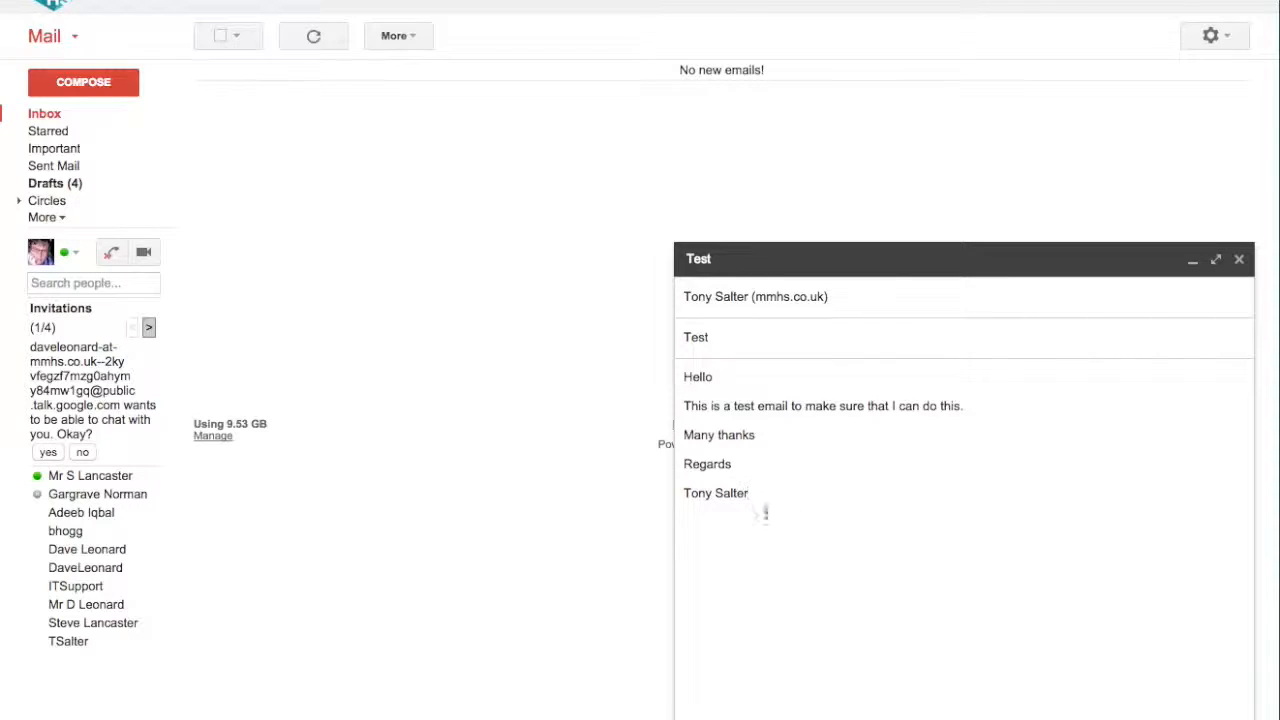
left_click_drag(748, 488, 666, 491)
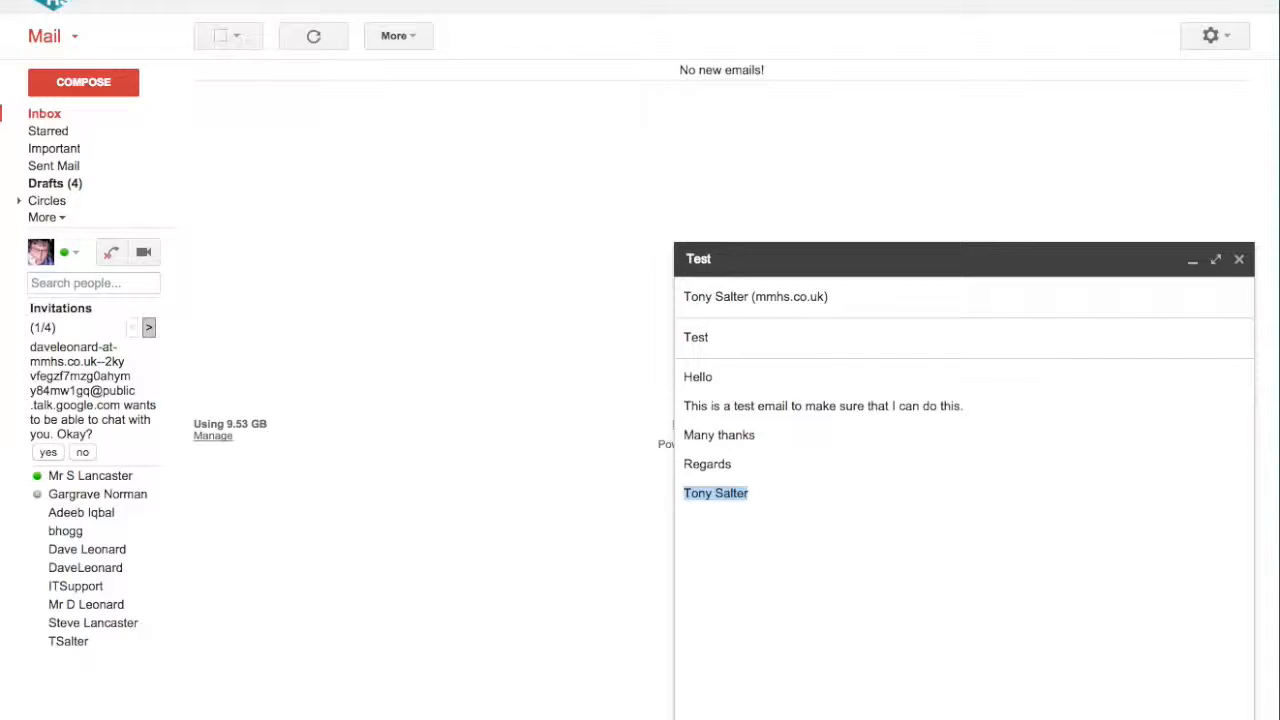
key("ctrl+b")
left_click(836, 640)
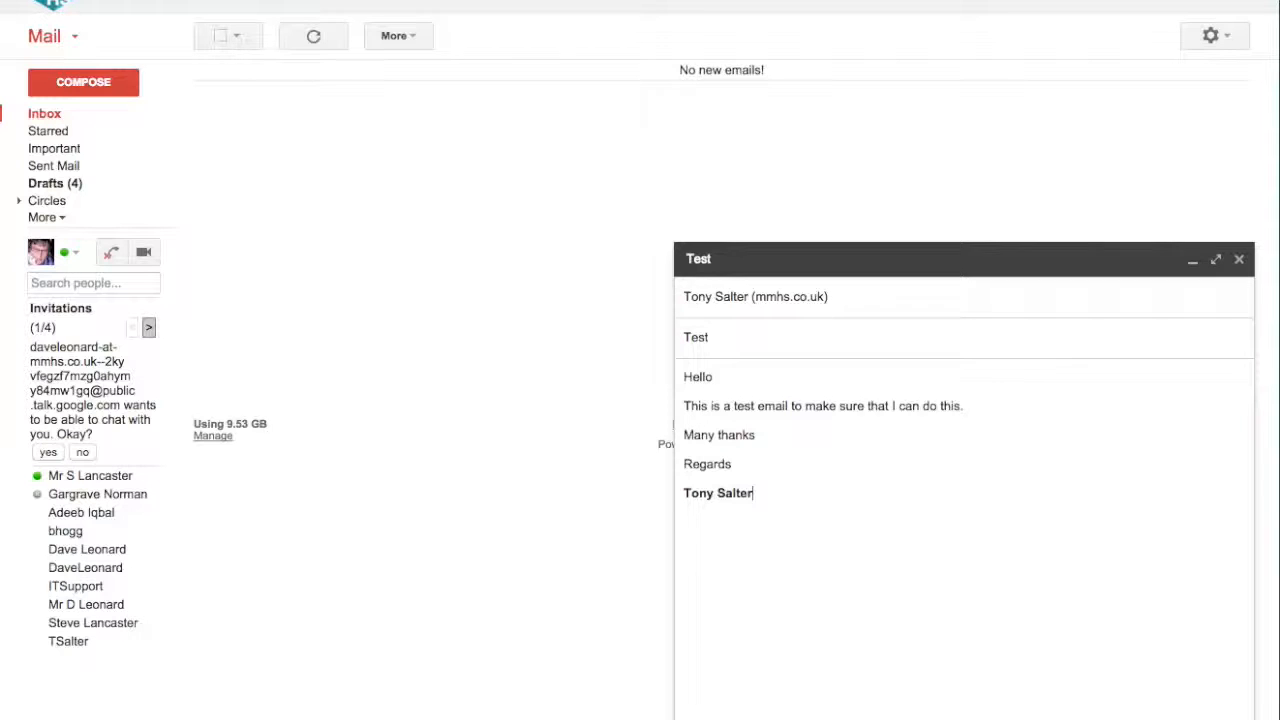
View the draft's additional options without choosing any, and send the finished email.
left_click(1234, 719)
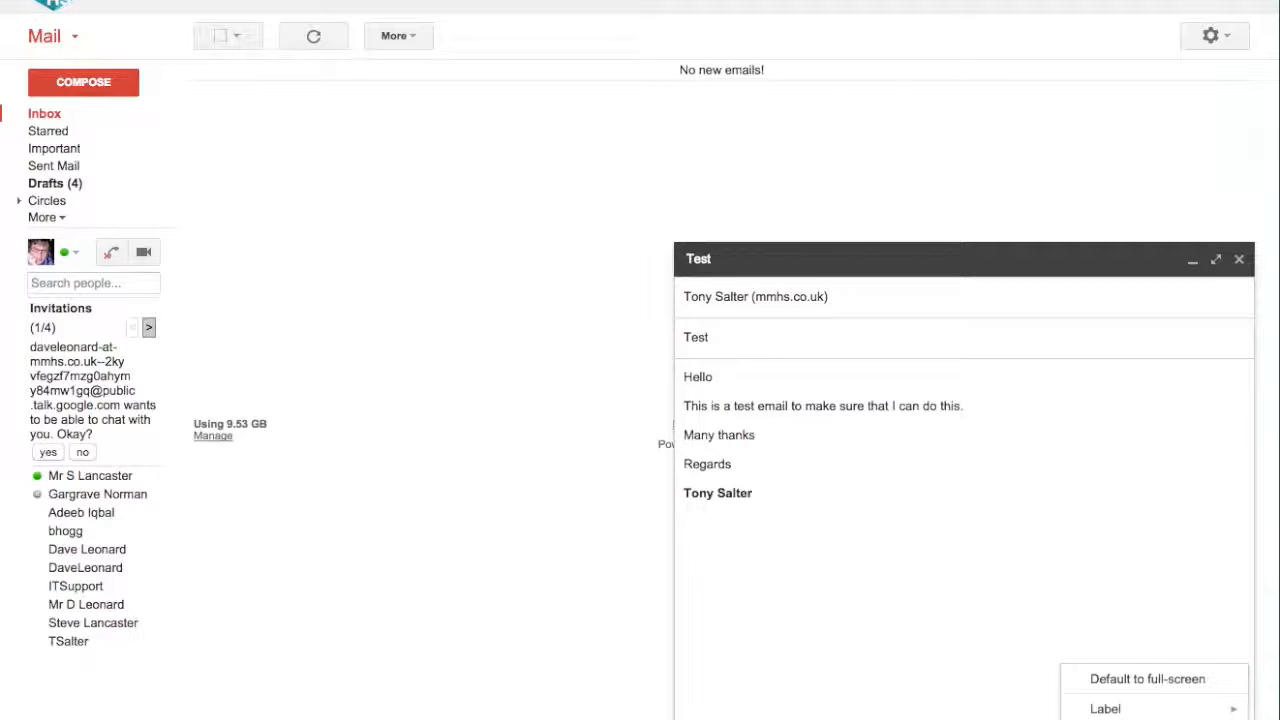
left_click(826, 624)
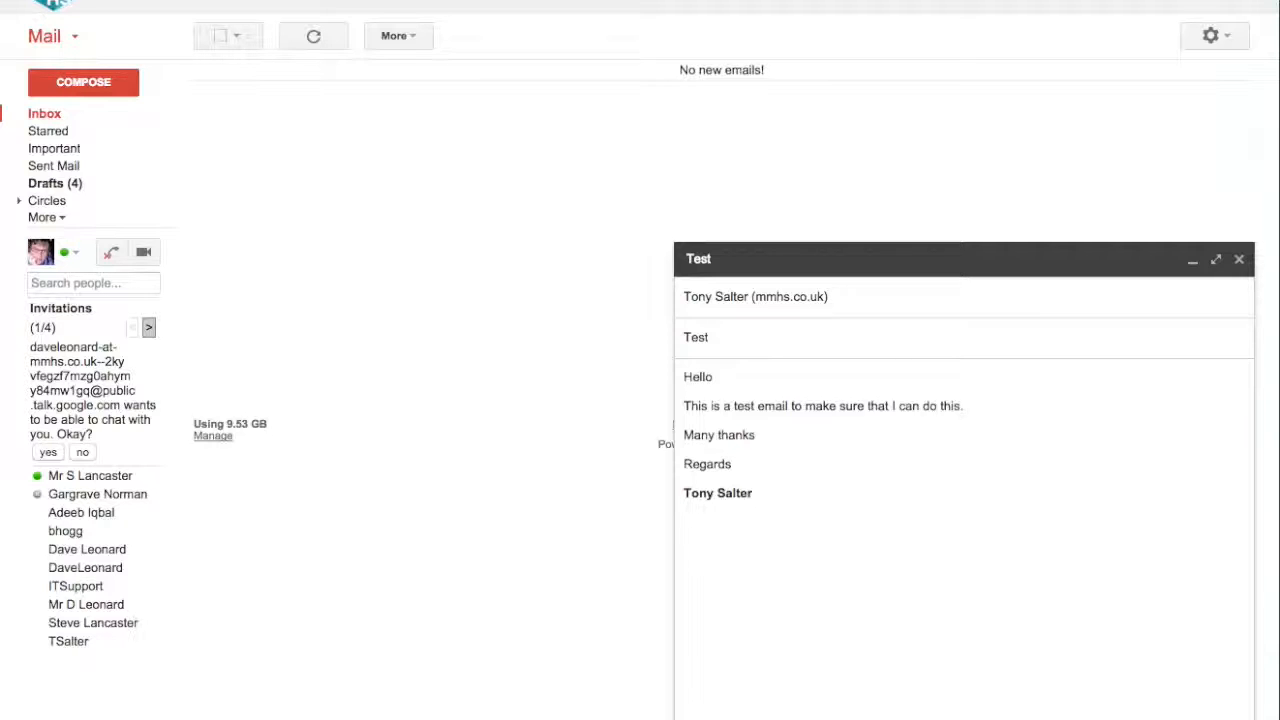
key("ctrl+Return")
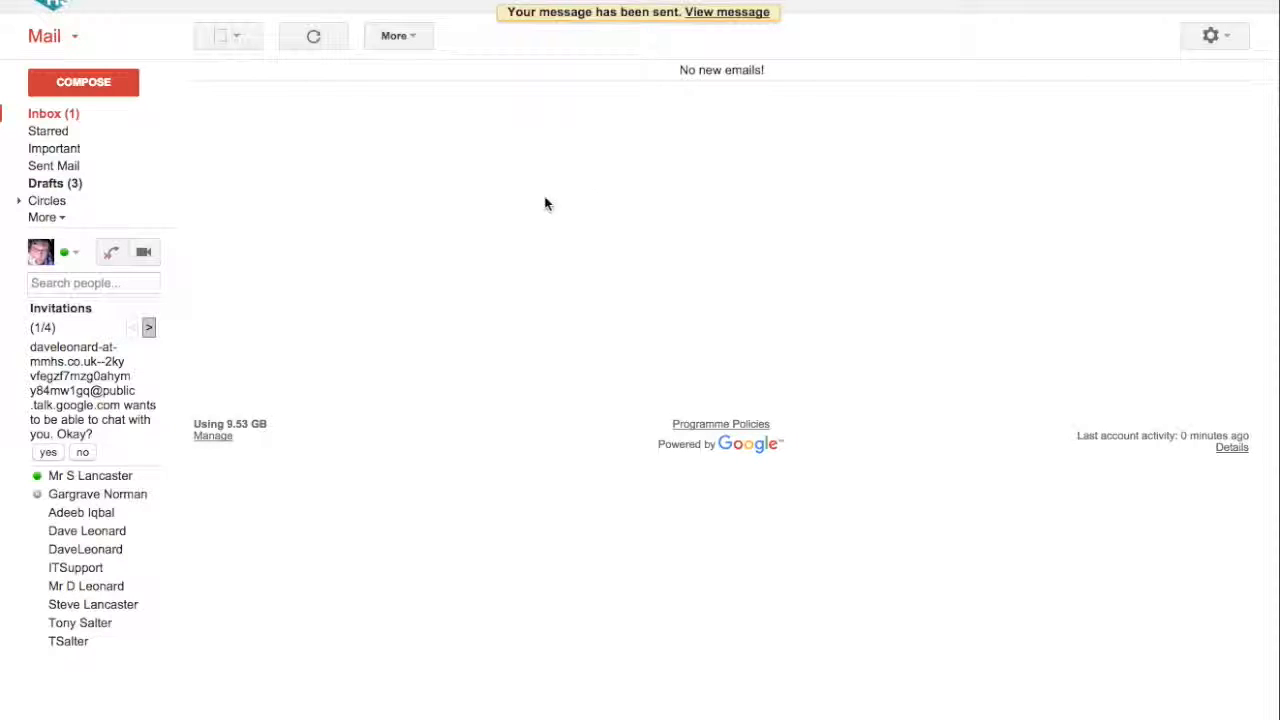